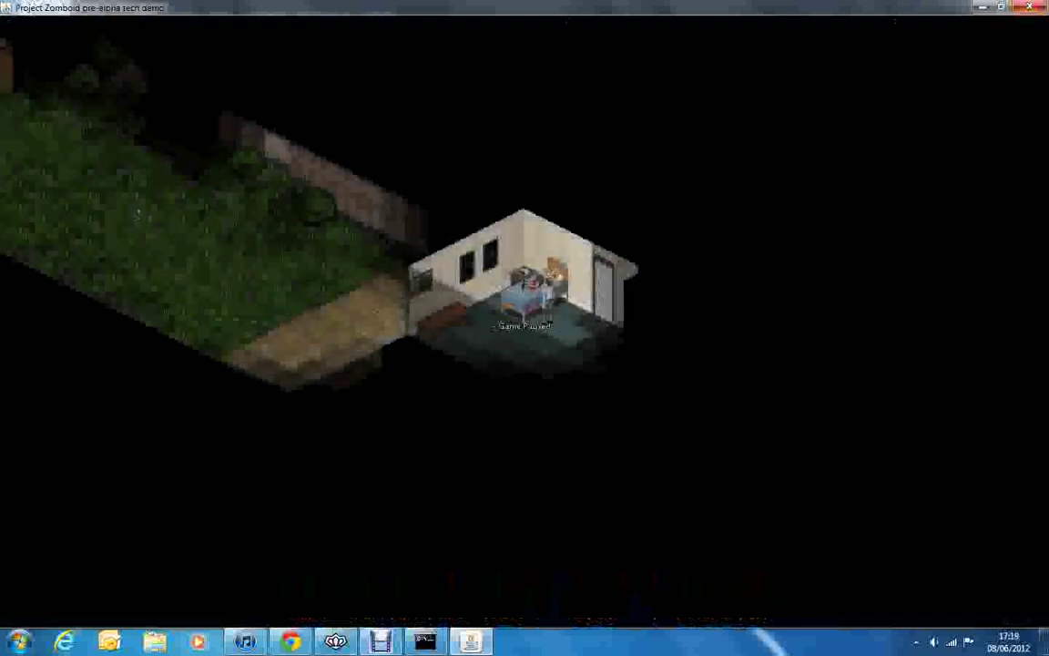
# Bring the running Debut Video Capture window to the front from the taskbar
pyautogui.click(383, 642)
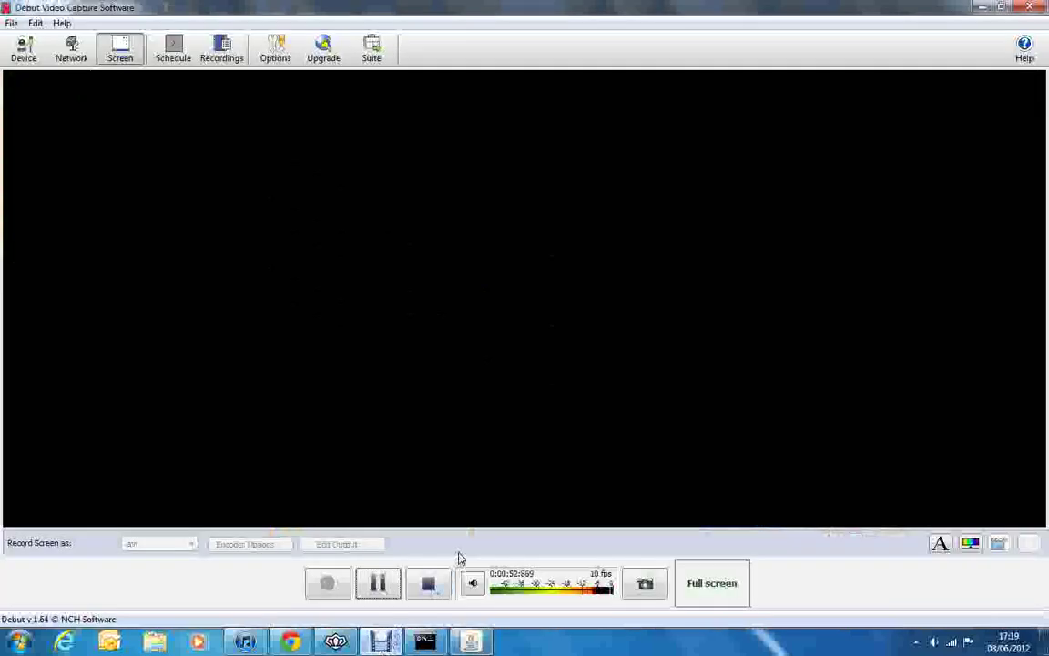